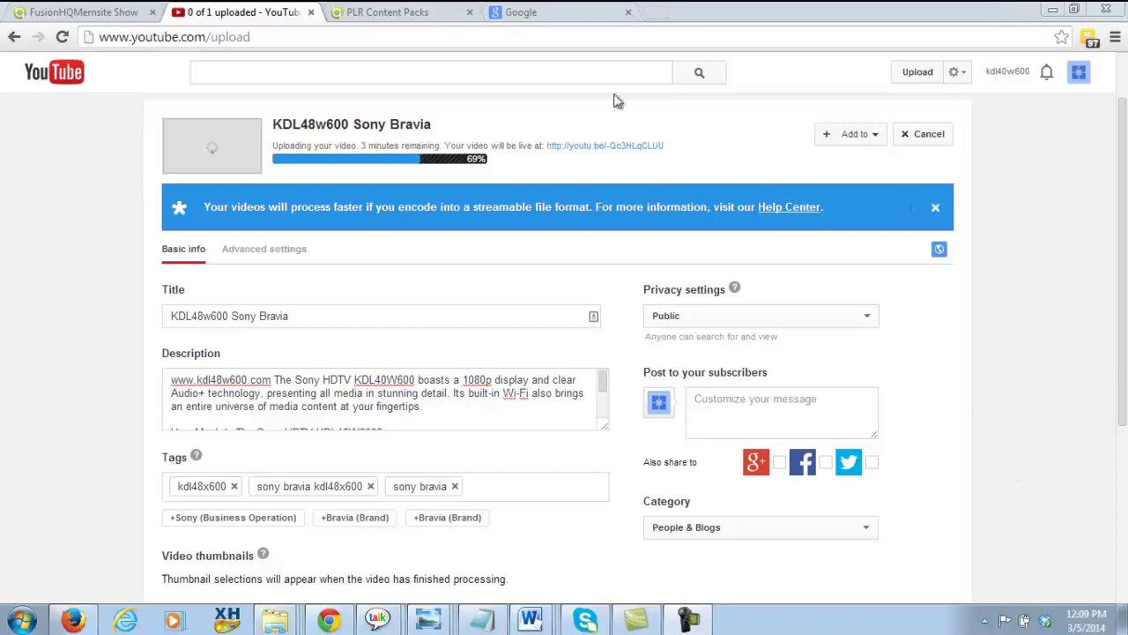
Search Google for 'time and date' and open the timeanddate.com result.
left_click(566, 17)
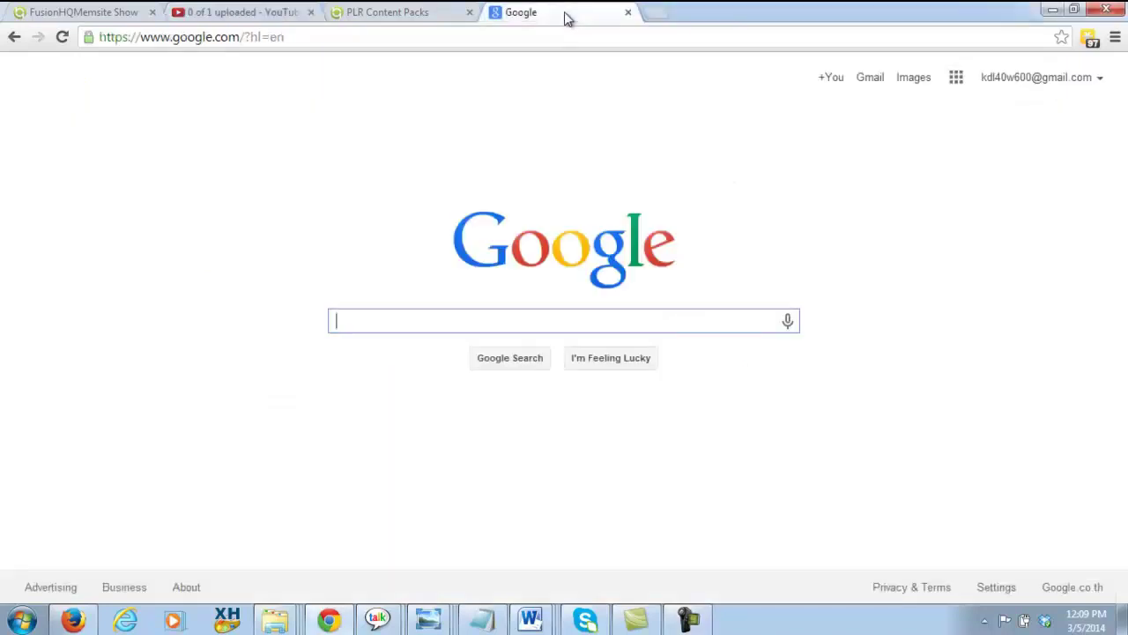
type("tim")
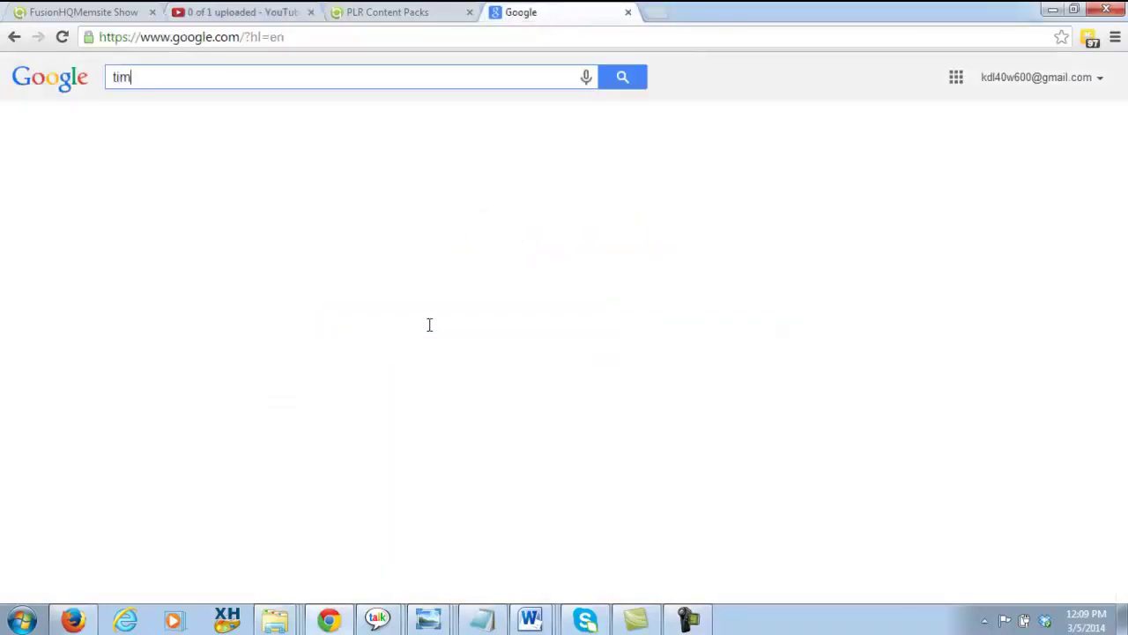
type("e and date")
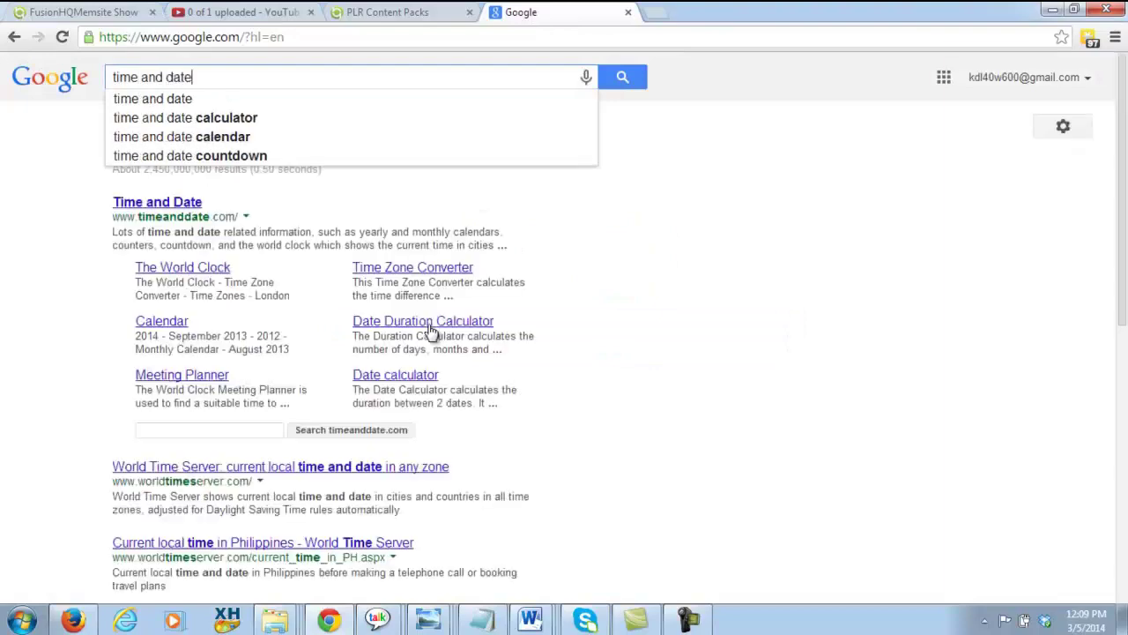
key("Return")
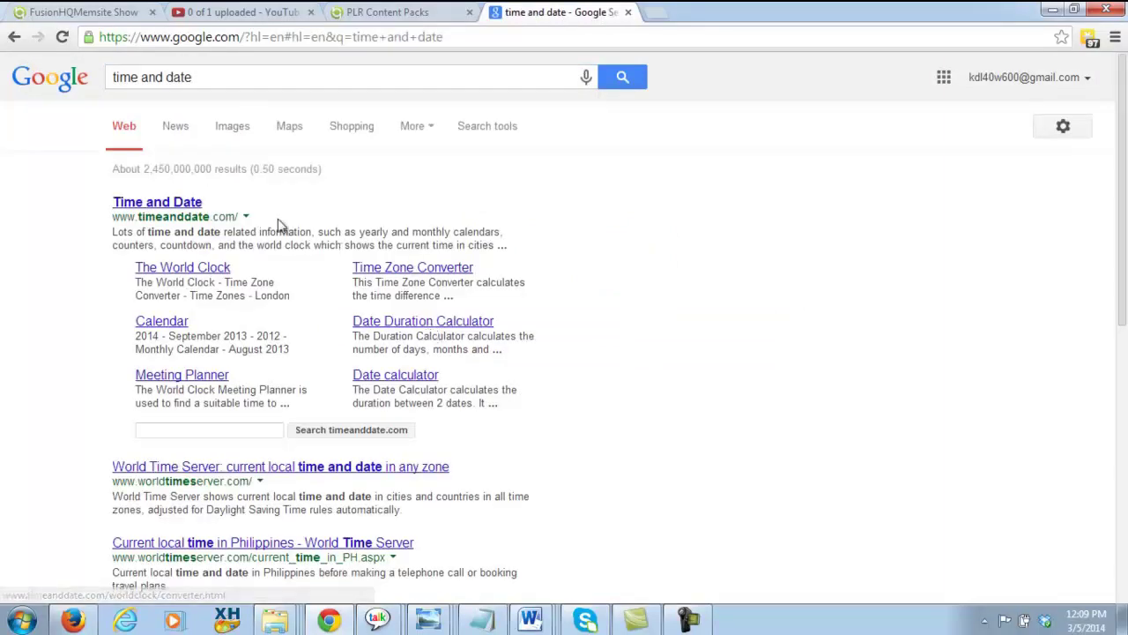
left_click(179, 203)
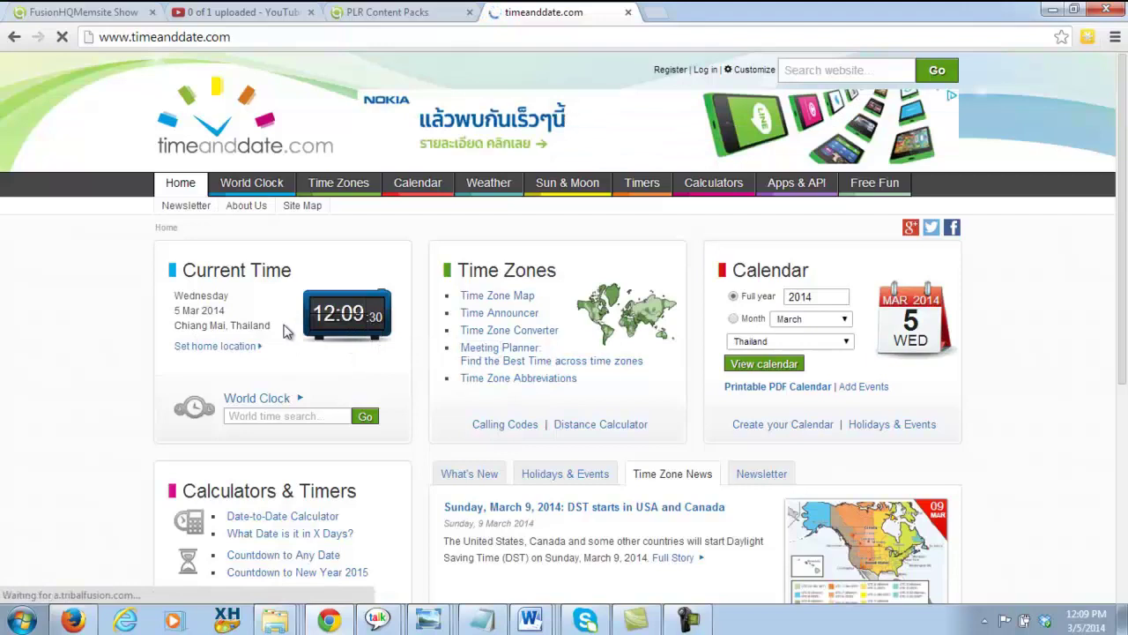
Start entering google.com in the address bar by typing 'goo'.
left_click(454, 41)
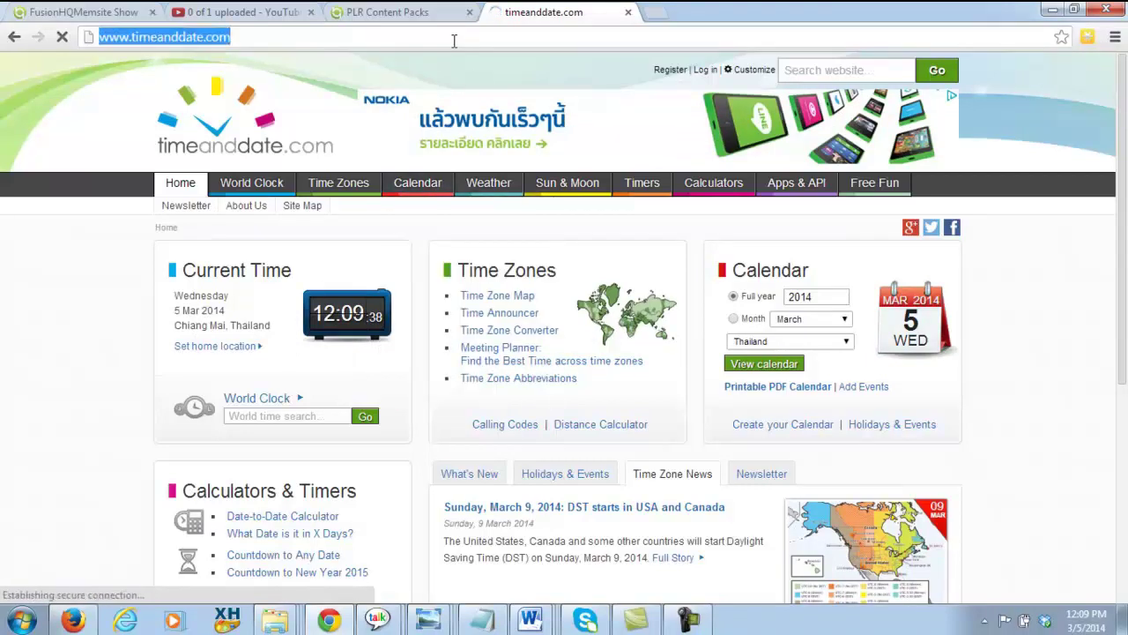
type("goo")
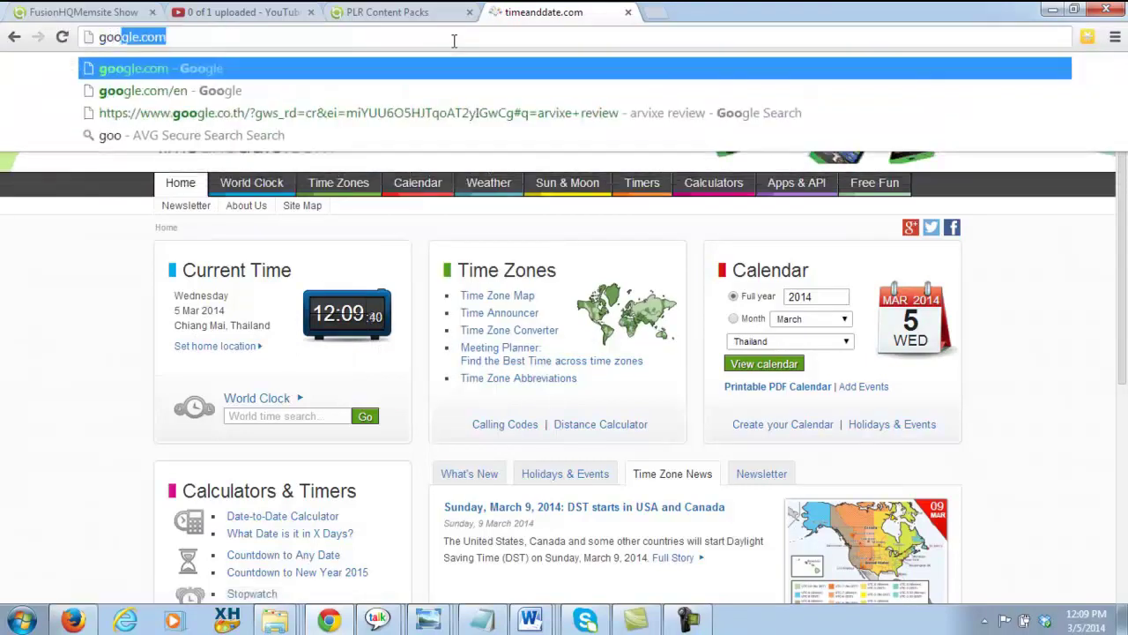
Go to google.com/en and paste the copied video description into the search box.
left_click(421, 89)
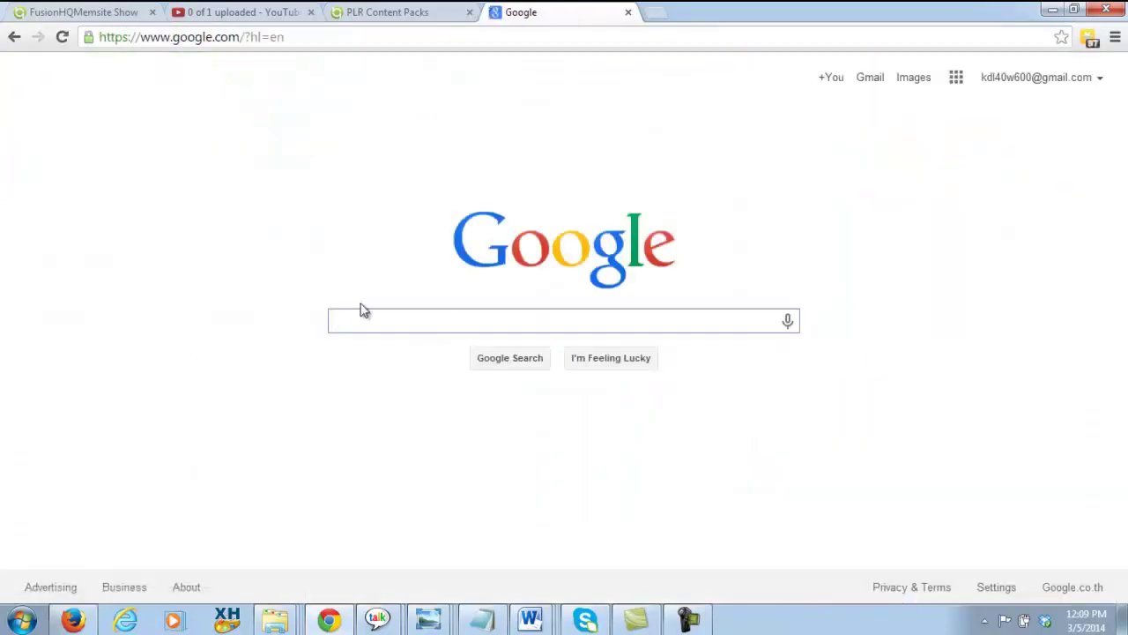
left_click(355, 316)
right_click(352, 319)
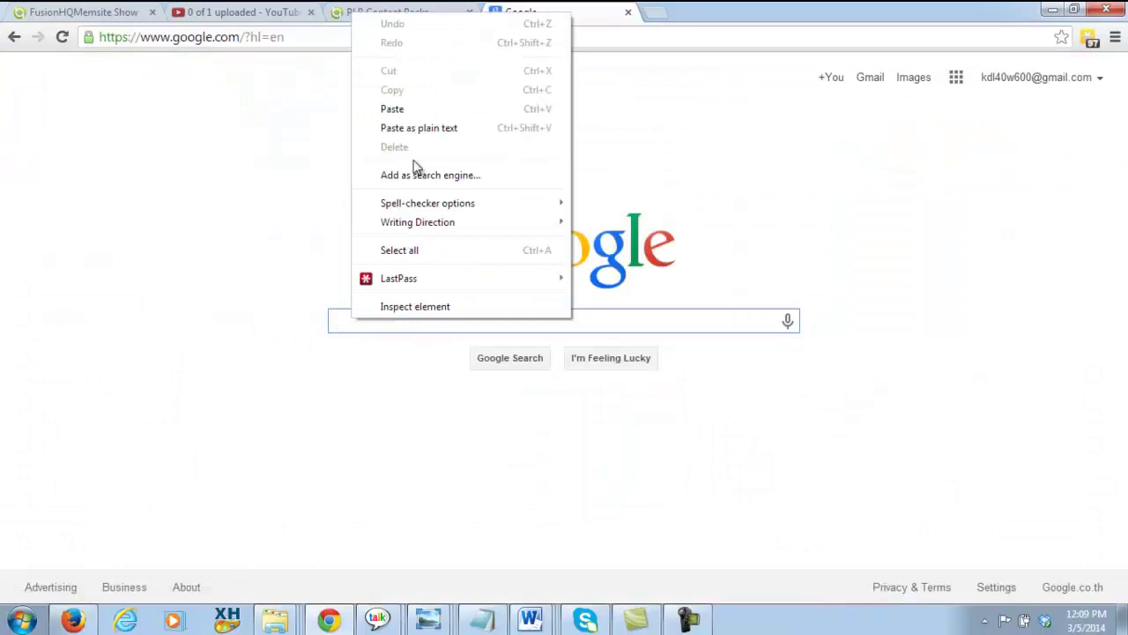
left_click(393, 109)
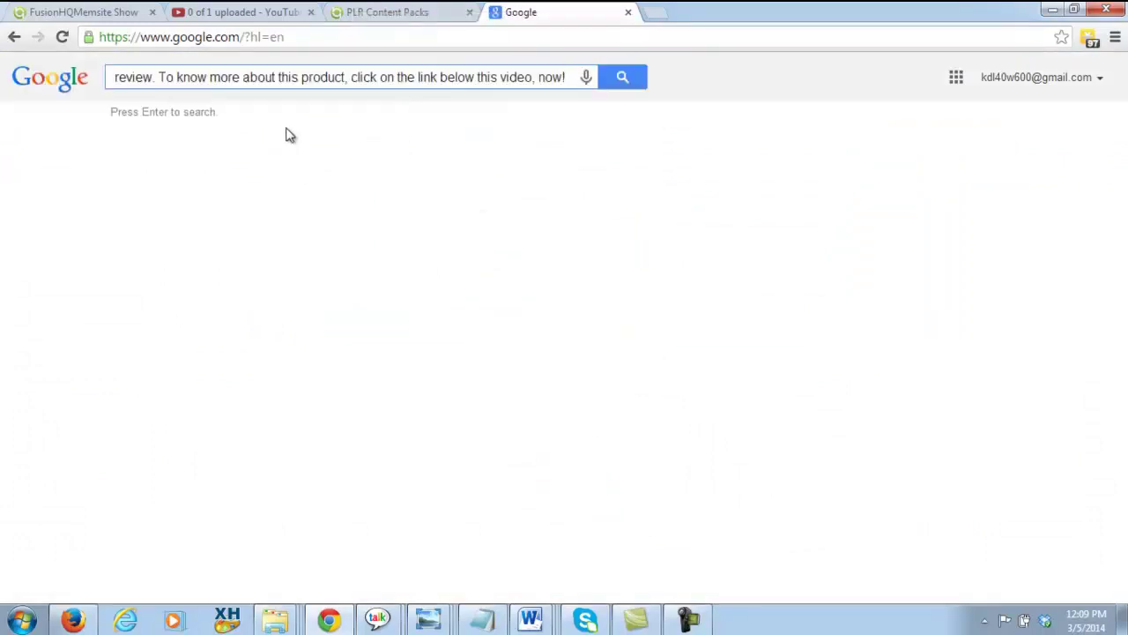
left_click_drag(566, 75, 2, 69)
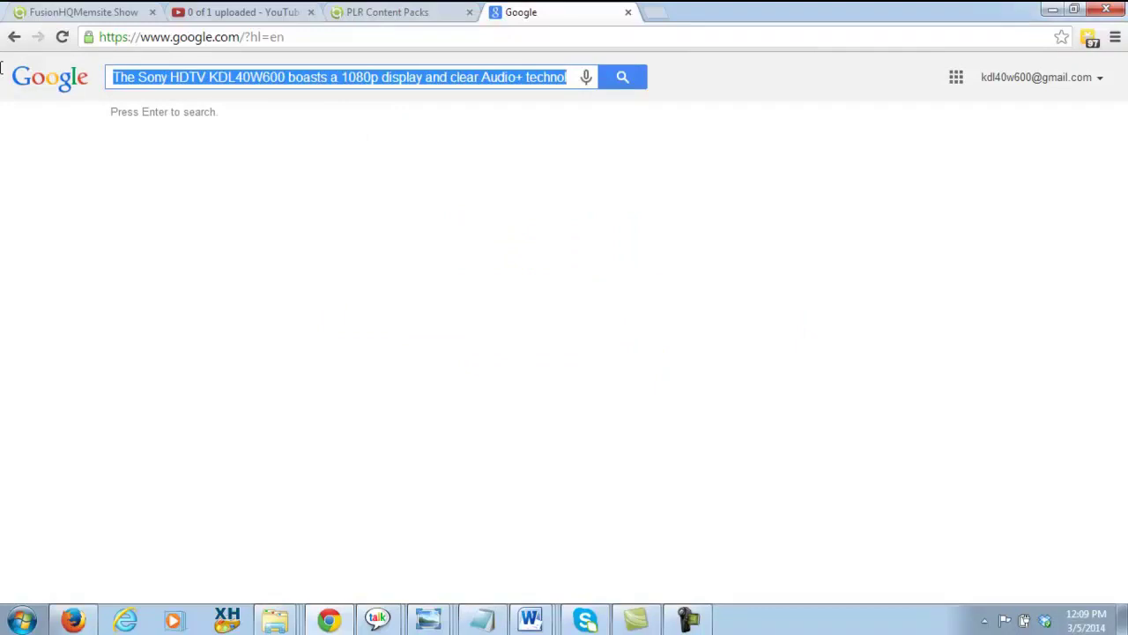
Trim the pasted query down to just KDL40W600 and run the search.
left_click(287, 77)
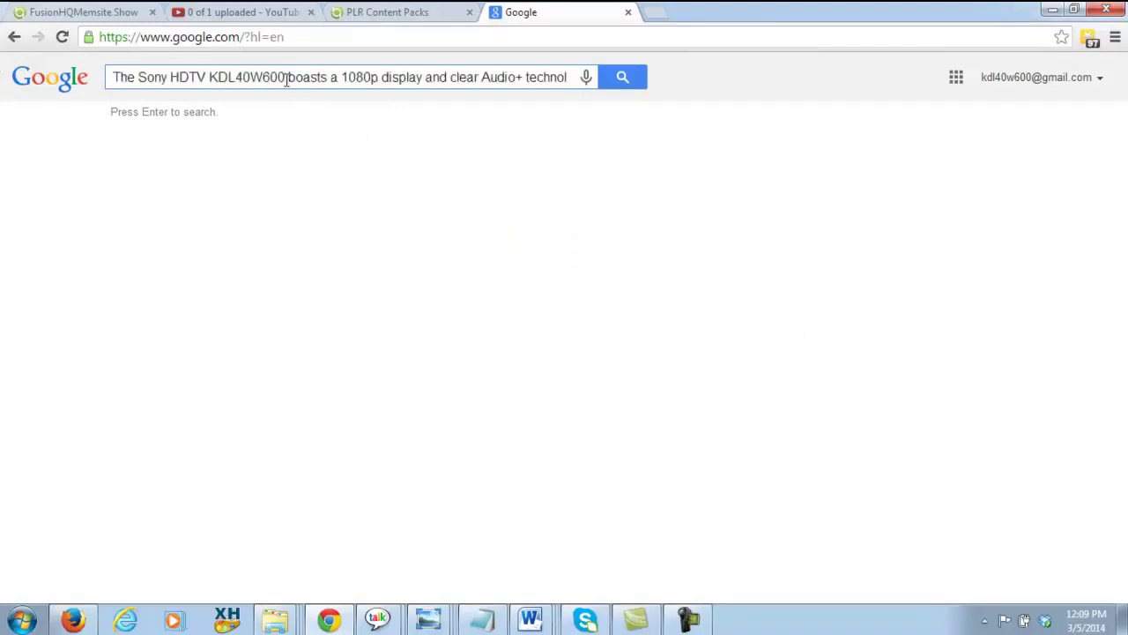
left_click_drag(288, 78, 728, 101)
key("BackSpace")
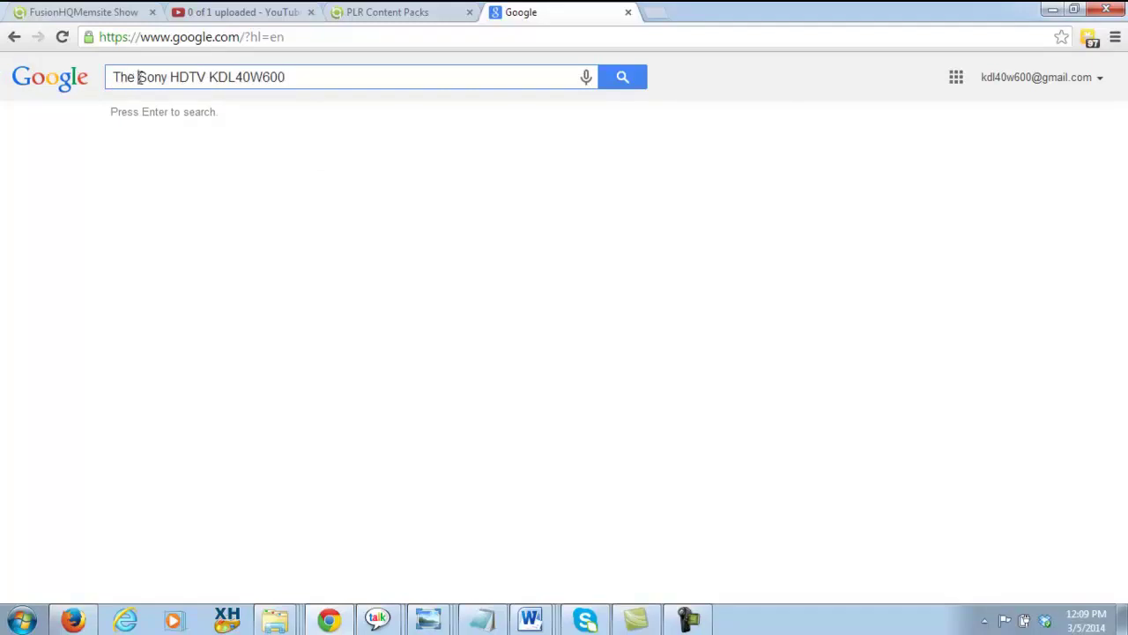
left_click_drag(138, 77, 107, 79)
key("BackSpace")
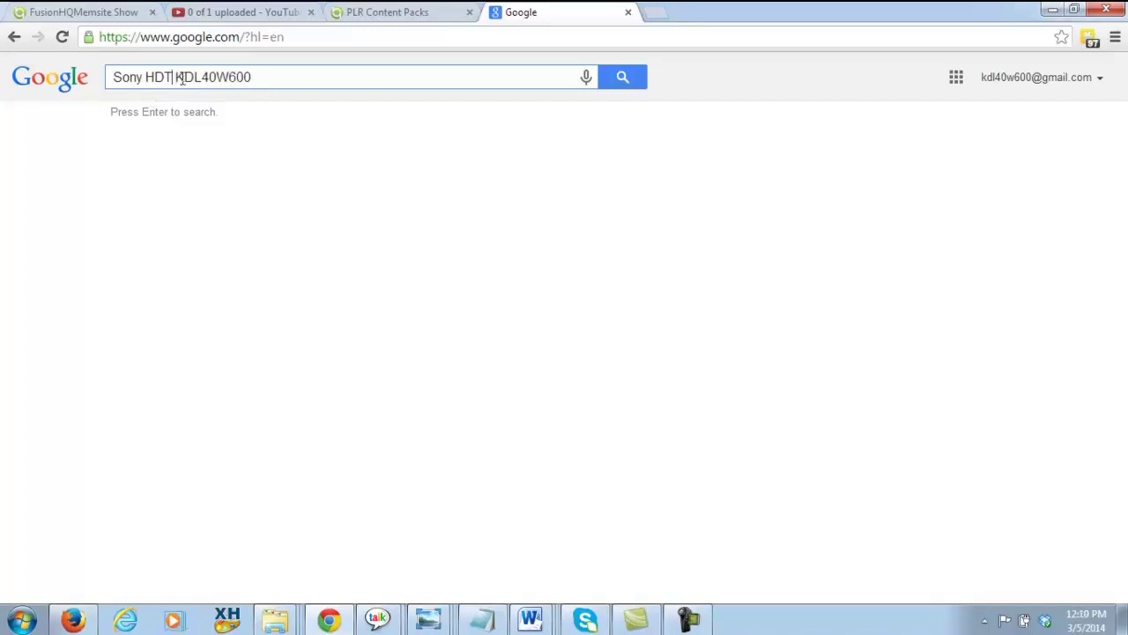
left_click_drag(181, 77, 113, 78)
key("BackSpace")
key("Delete")
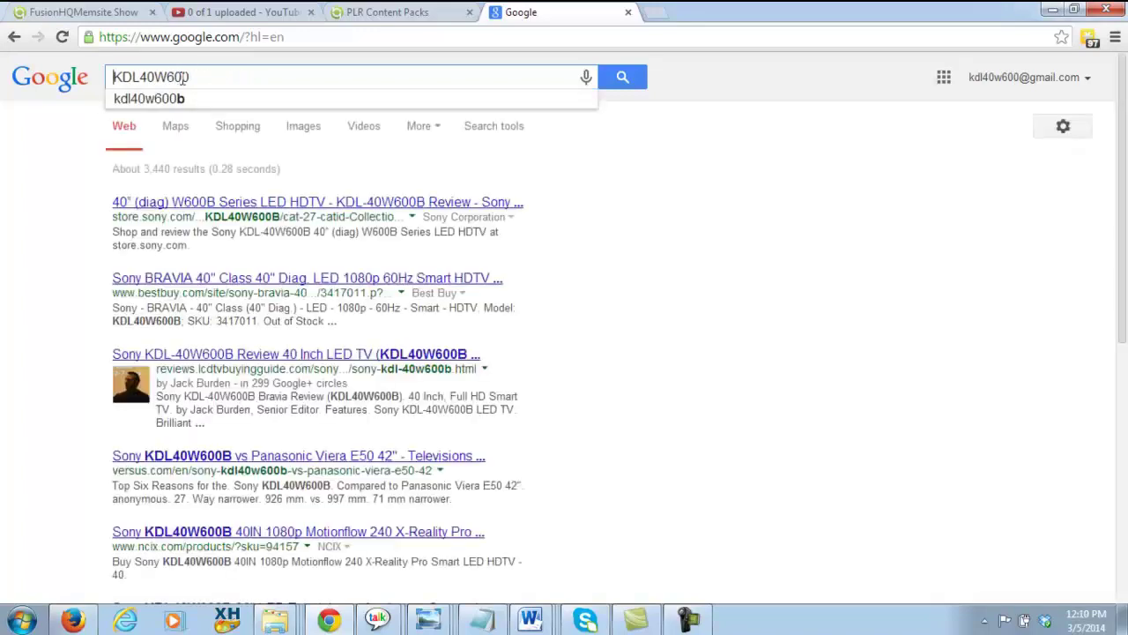
left_click(637, 82)
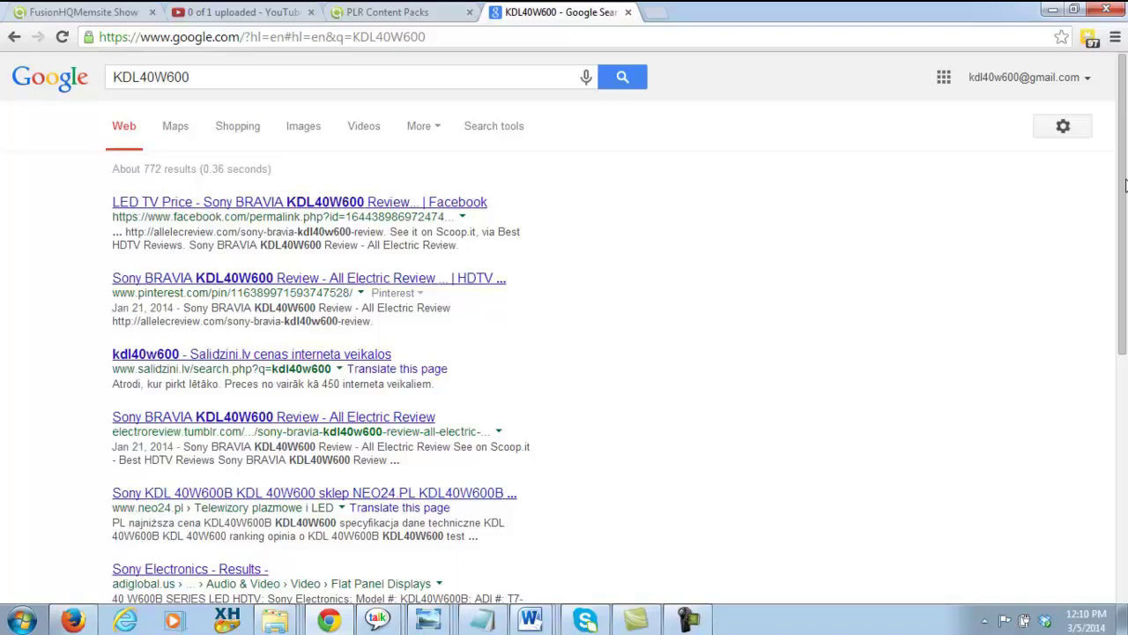
Search Google for 'Sony bravia KDL40W600'.
mouse_move(1125, 184)
left_mouse_down()
mouse_move(1125, 370)
mouse_move(1126, 157)
left_mouse_up()
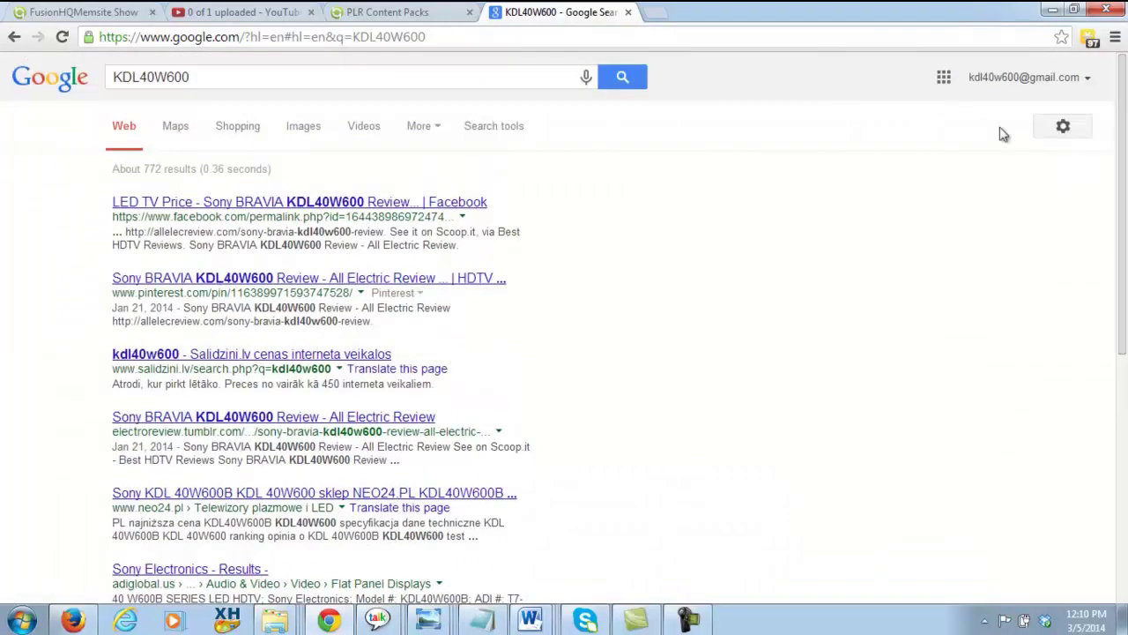
left_click(114, 77)
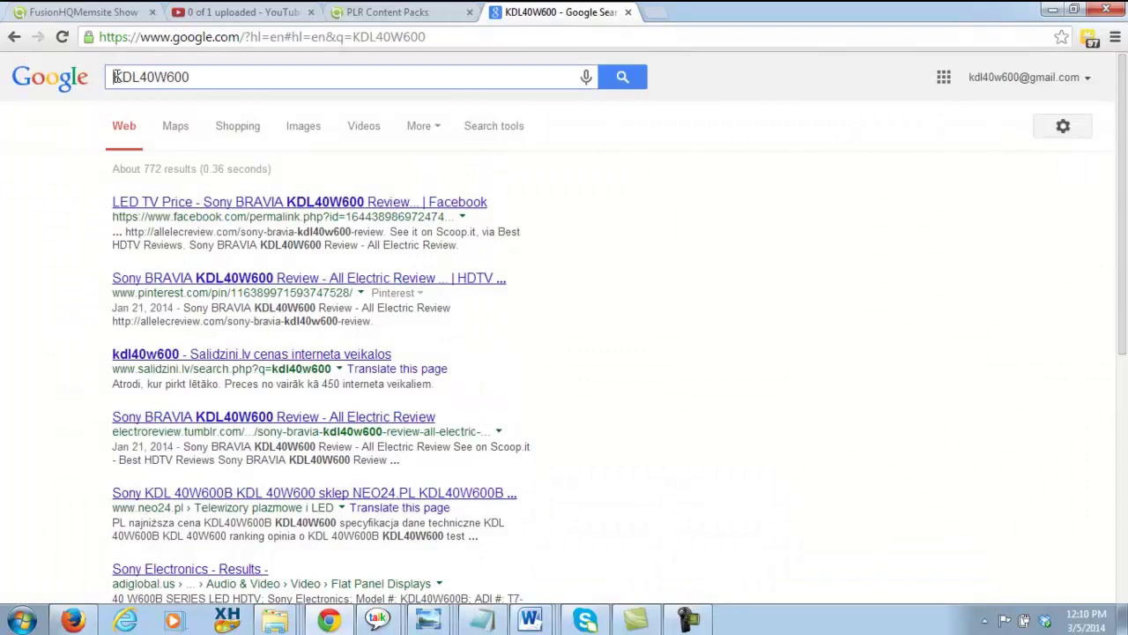
type("Sony ")
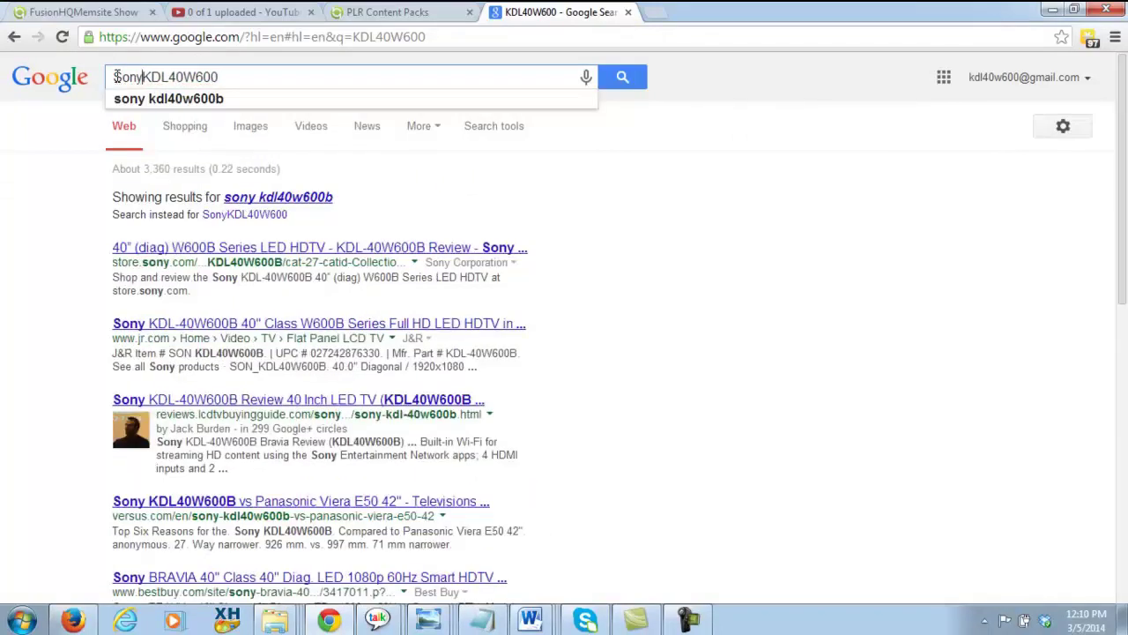
type("bravia")
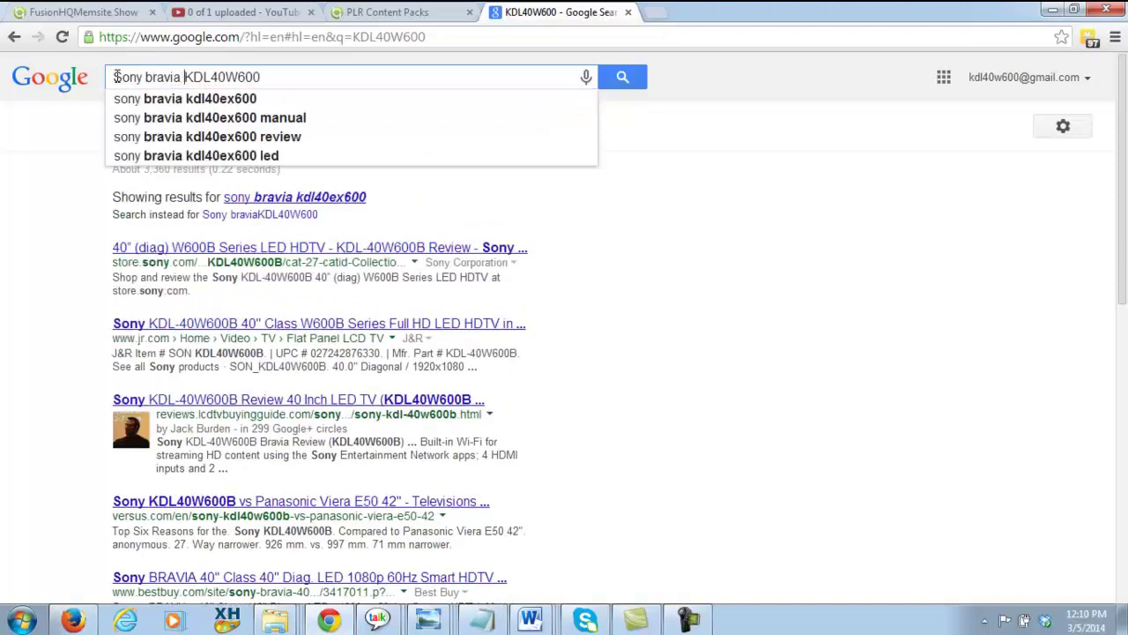
key("Return")
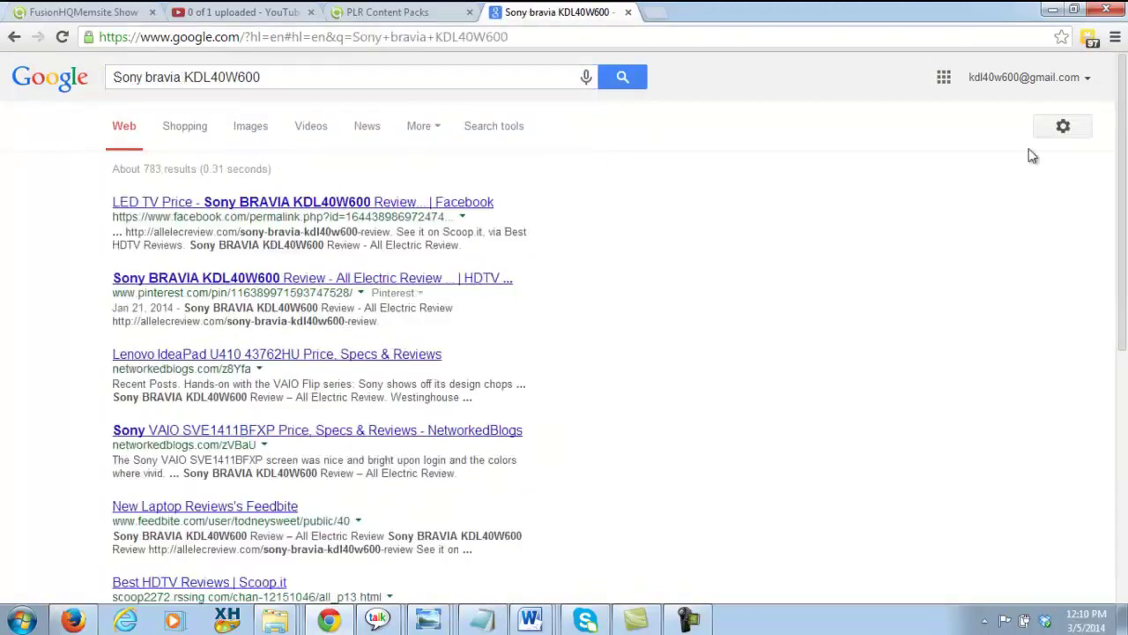
Remove 'Sony bravia' from the query, leaving only KDL40W600.
mouse_move(1125, 133)
left_mouse_down()
mouse_move(1125, 395)
mouse_move(1125, 132)
left_mouse_up()
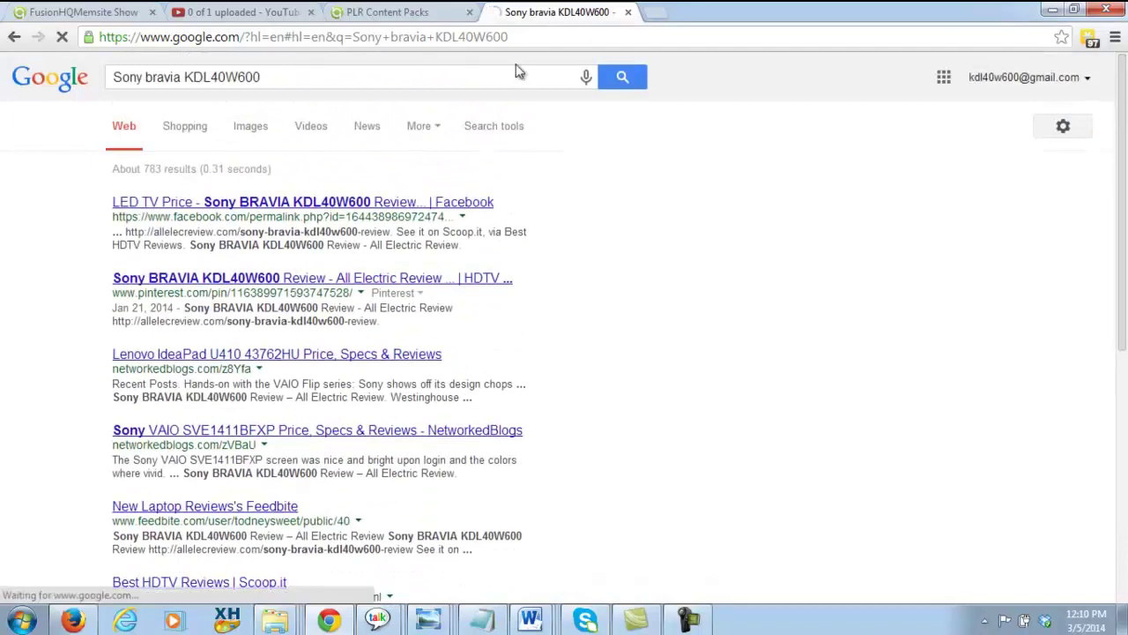
left_click(187, 77)
left_click_drag(187, 76, 113, 77)
key("BackSpace")
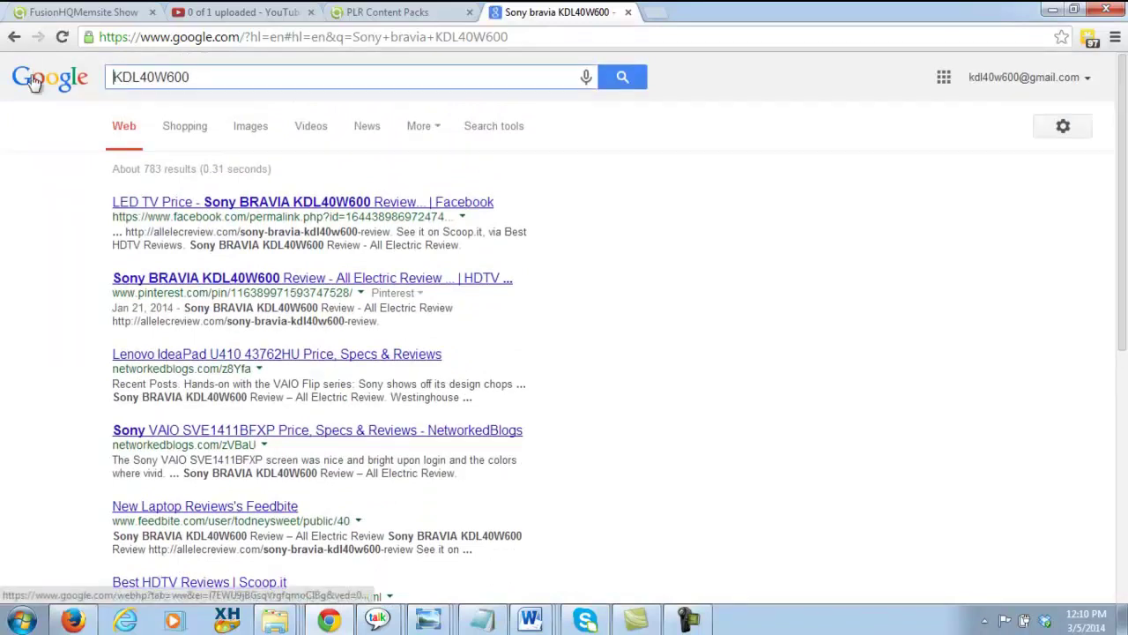
Check the KDL48w600 Sony Bravia video's upload progress on the YouTube upload page.
left_click(211, 13)
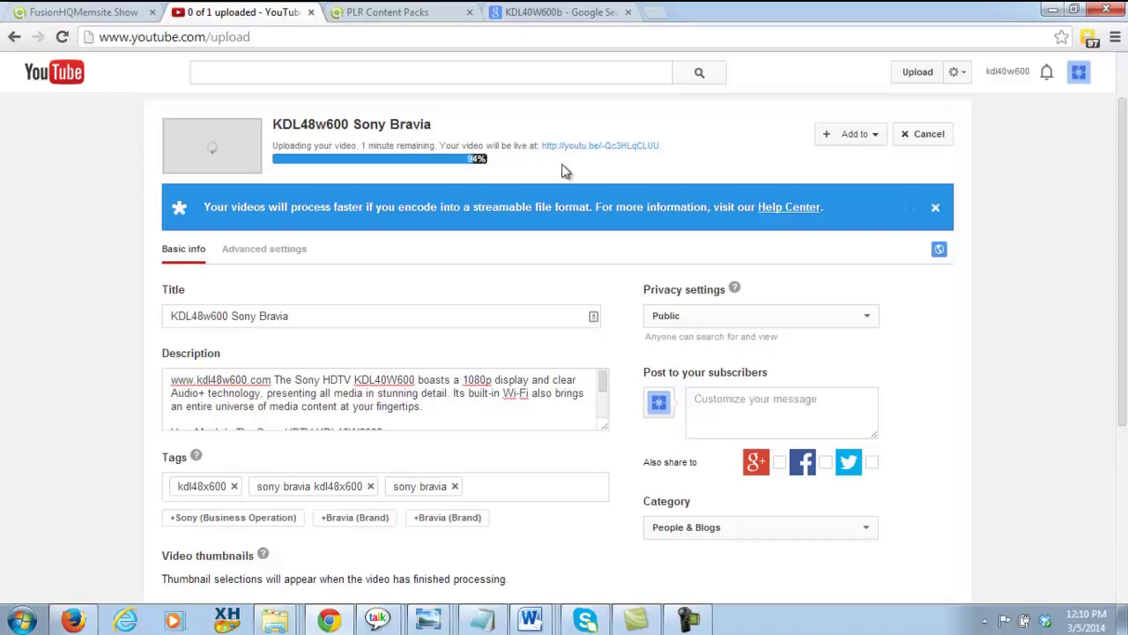
left_click(692, 621)
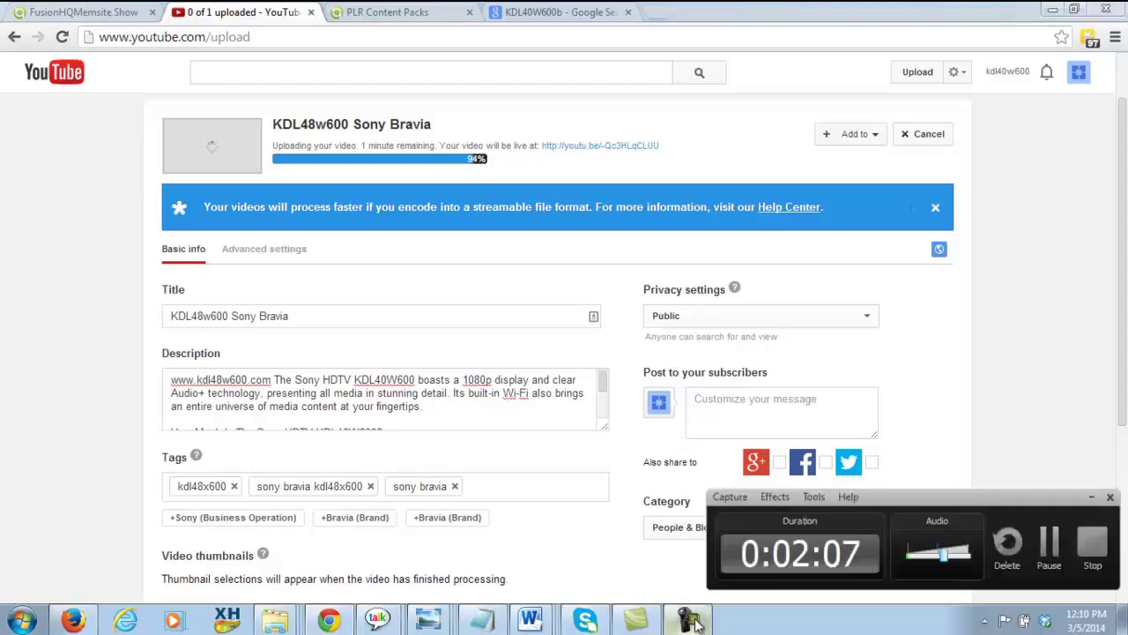
left_click(1054, 555)
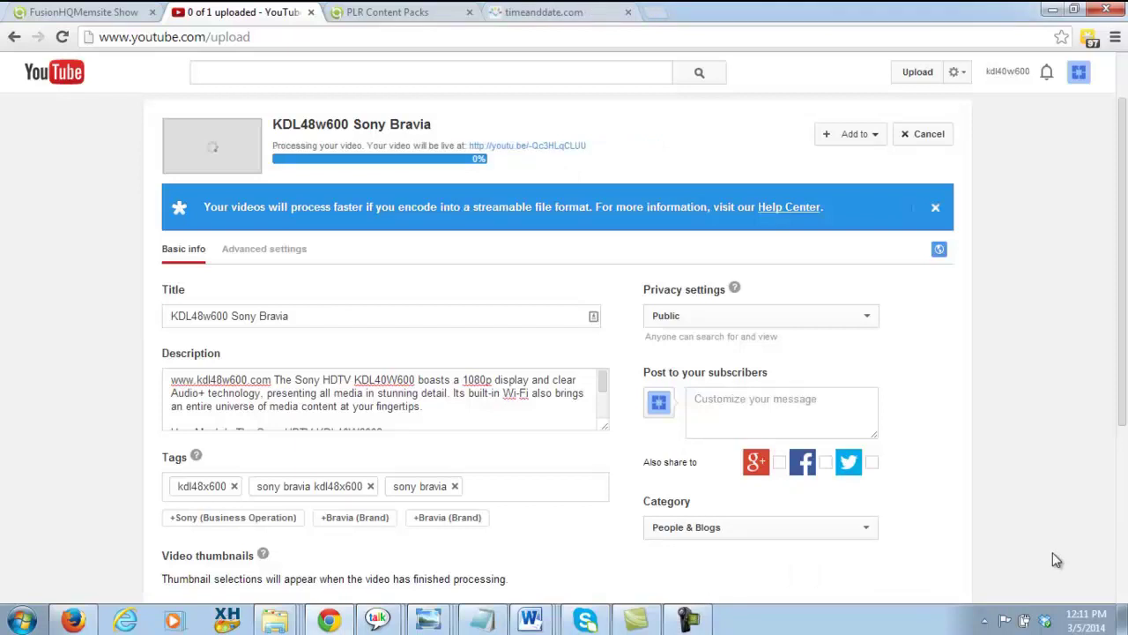
Reload timeanddate.com so Chiang Mai's current time shows 12:35.
left_click(578, 13)
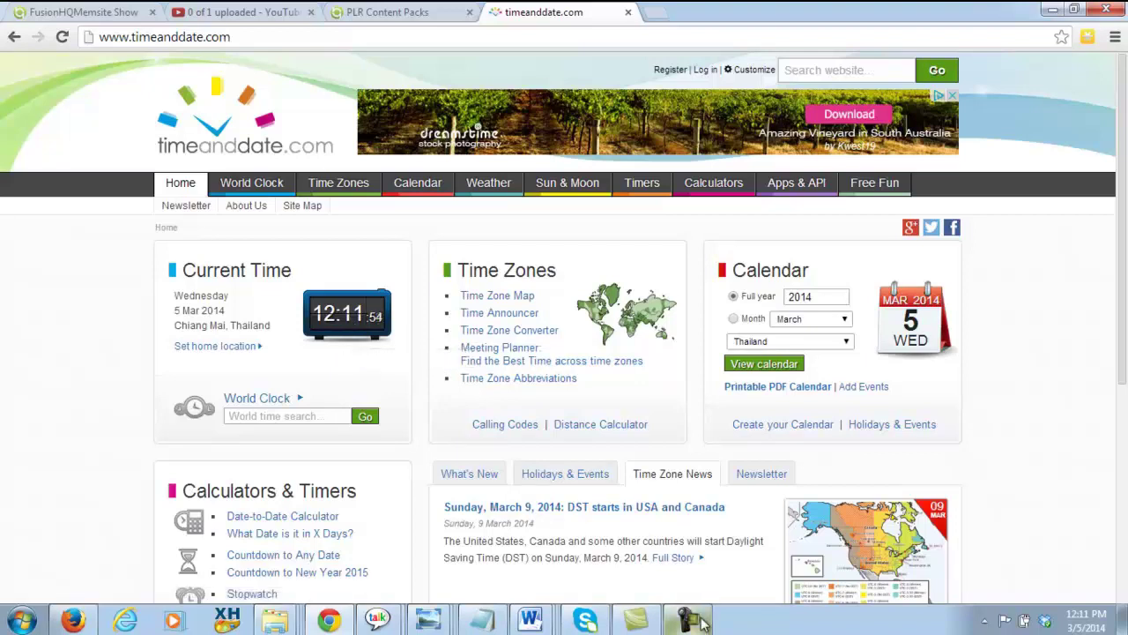
left_click(701, 621)
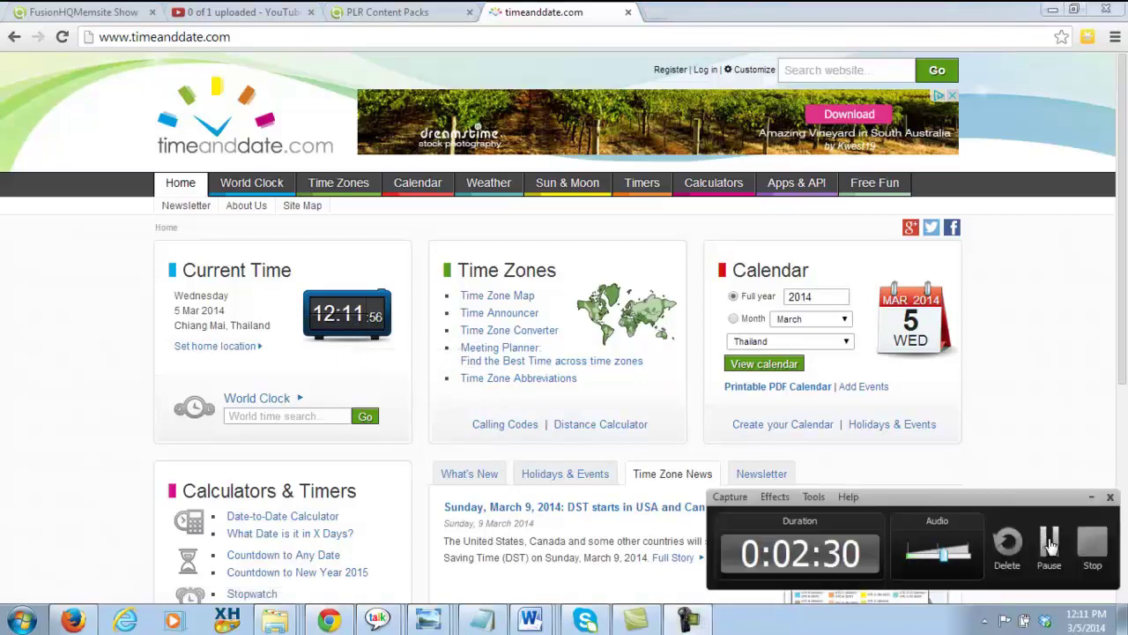
left_click(1049, 542)
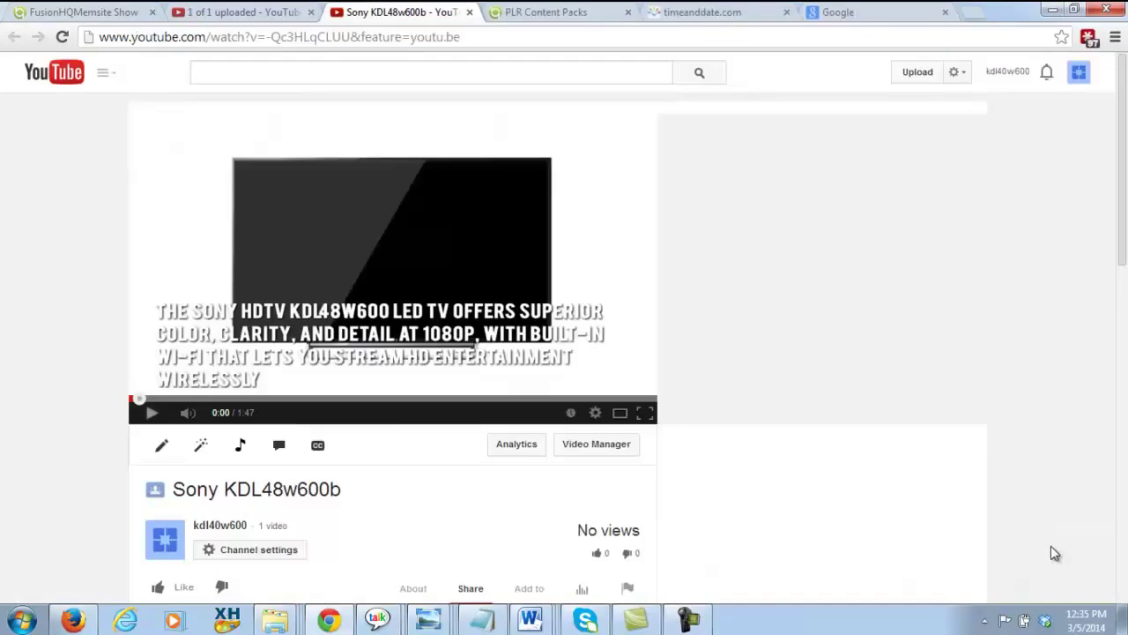
left_click(721, 11)
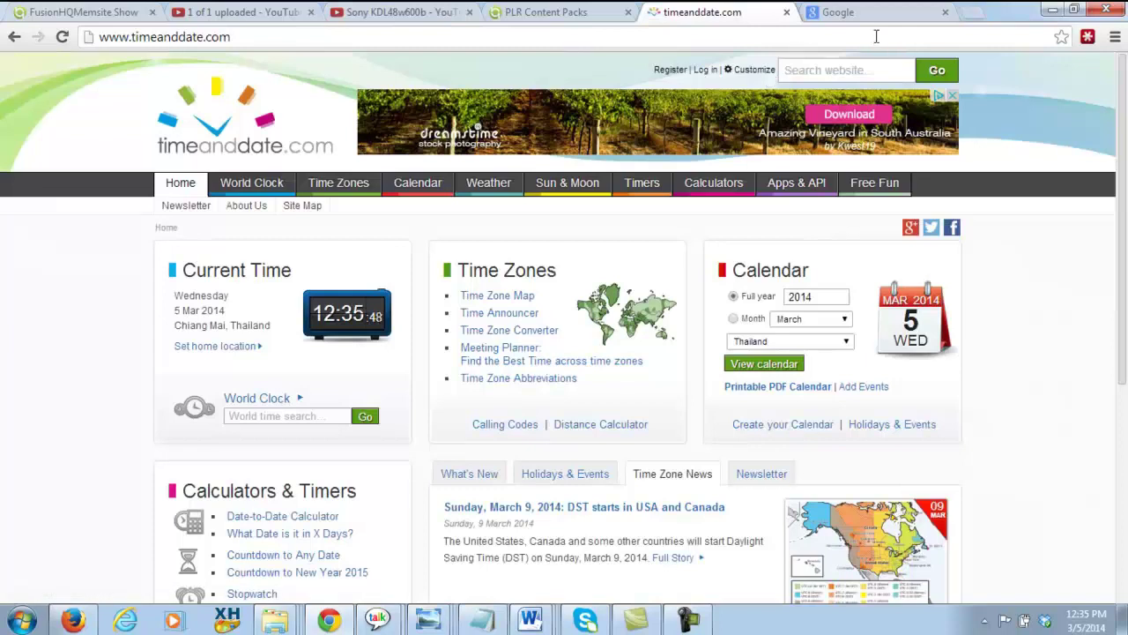
key("Return")
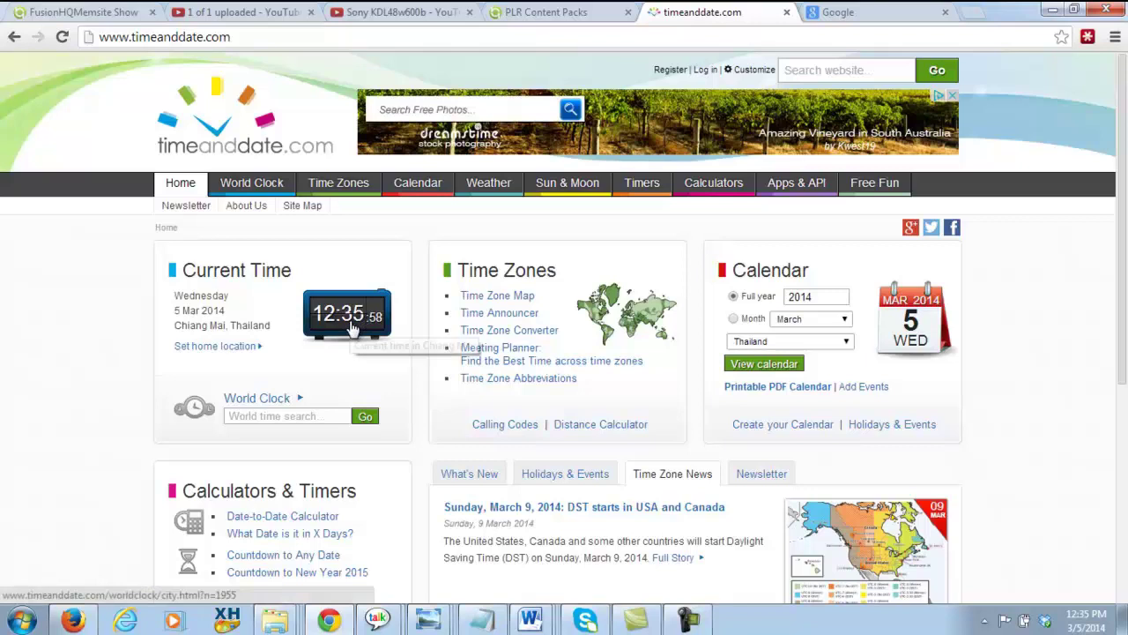
Paste 'Sony KDL48w600b' into Google, search, and scroll to the new YouTube video.
left_click(844, 15)
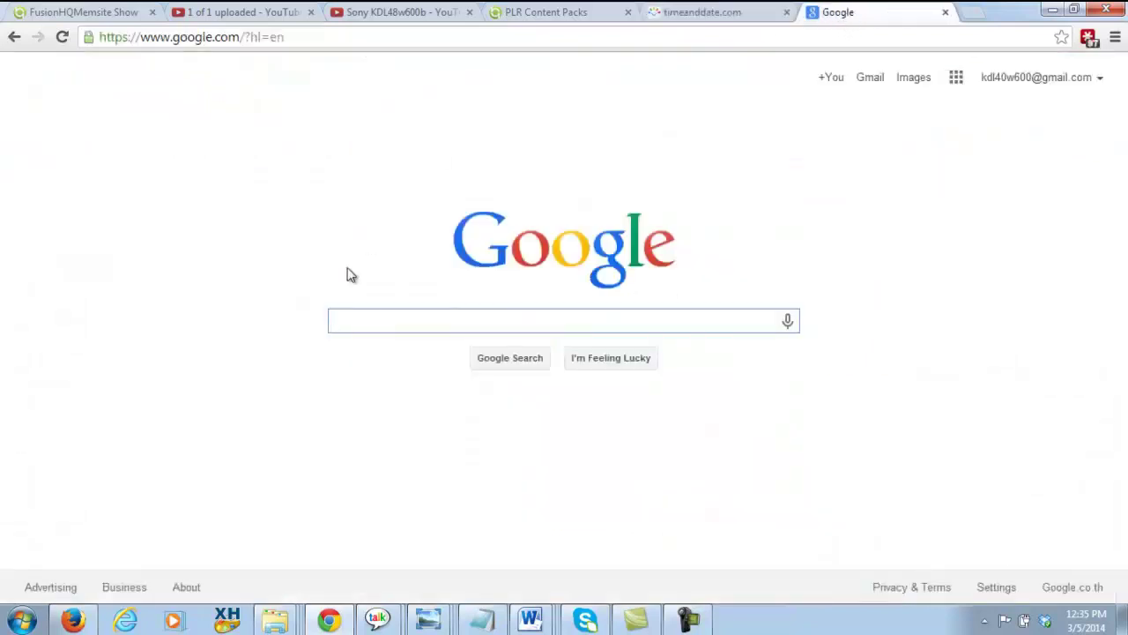
right_click(341, 319)
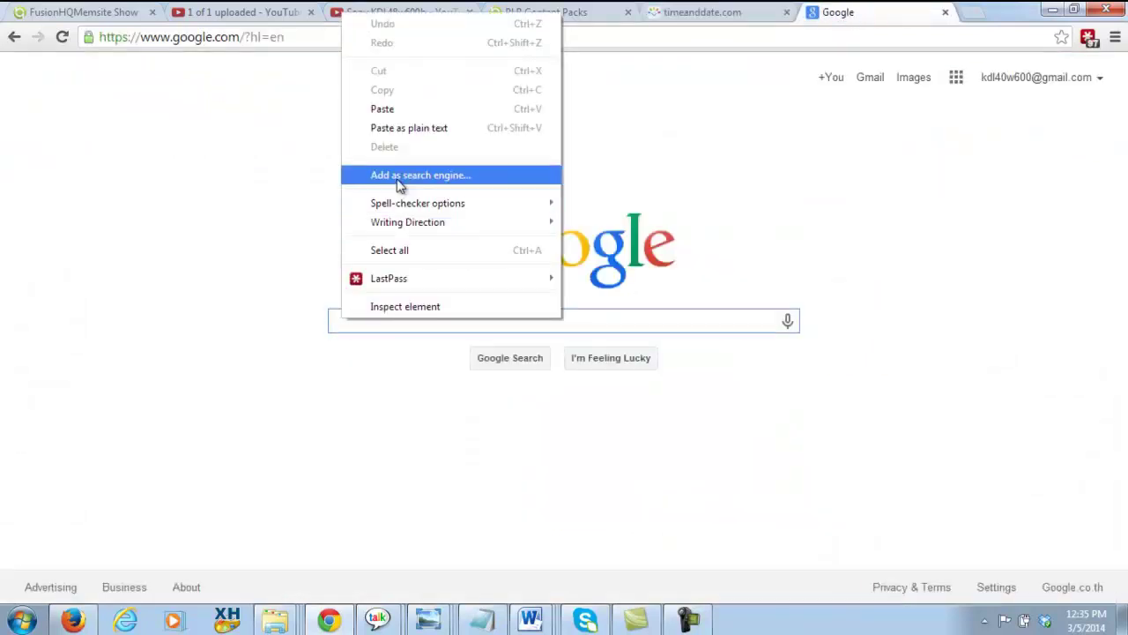
left_click(401, 109)
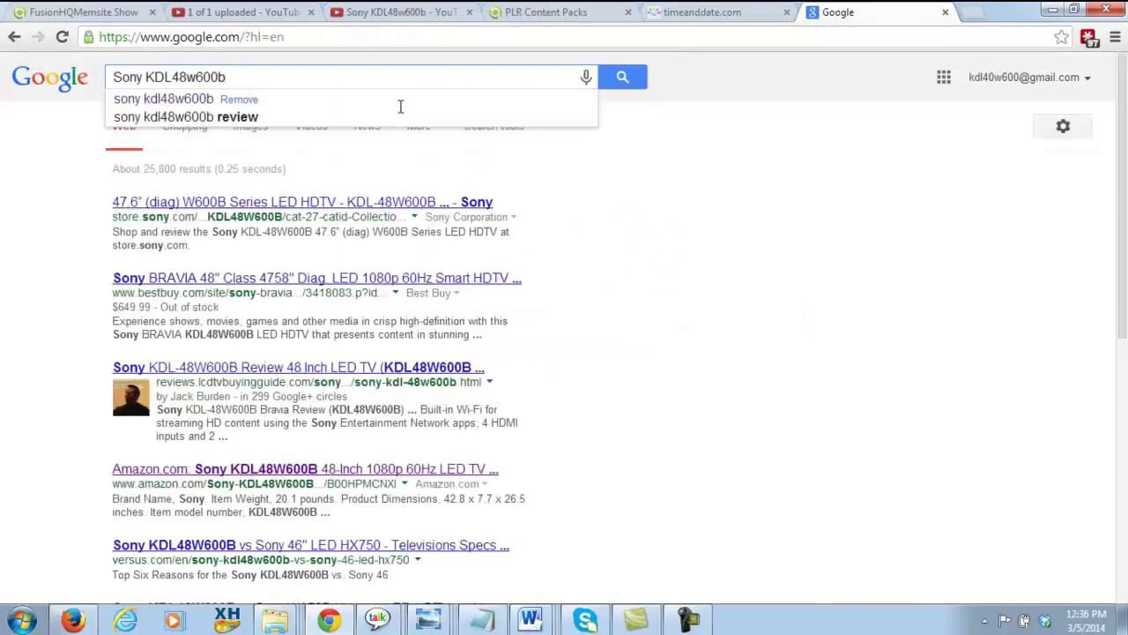
left_click(625, 77)
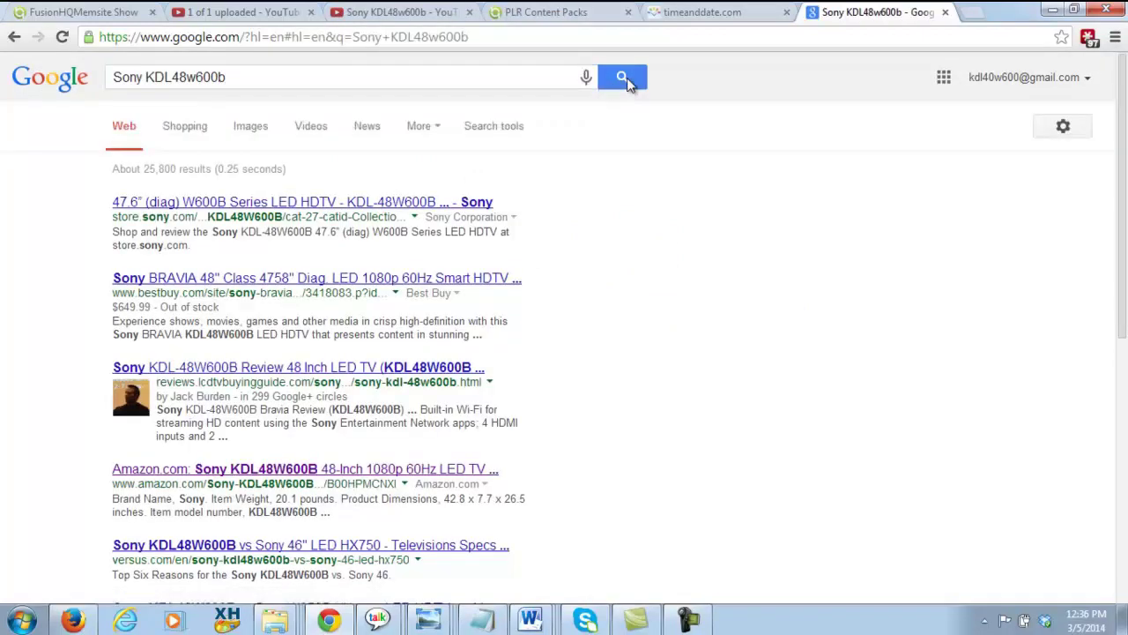
scroll(1121, 120, "down", 1)
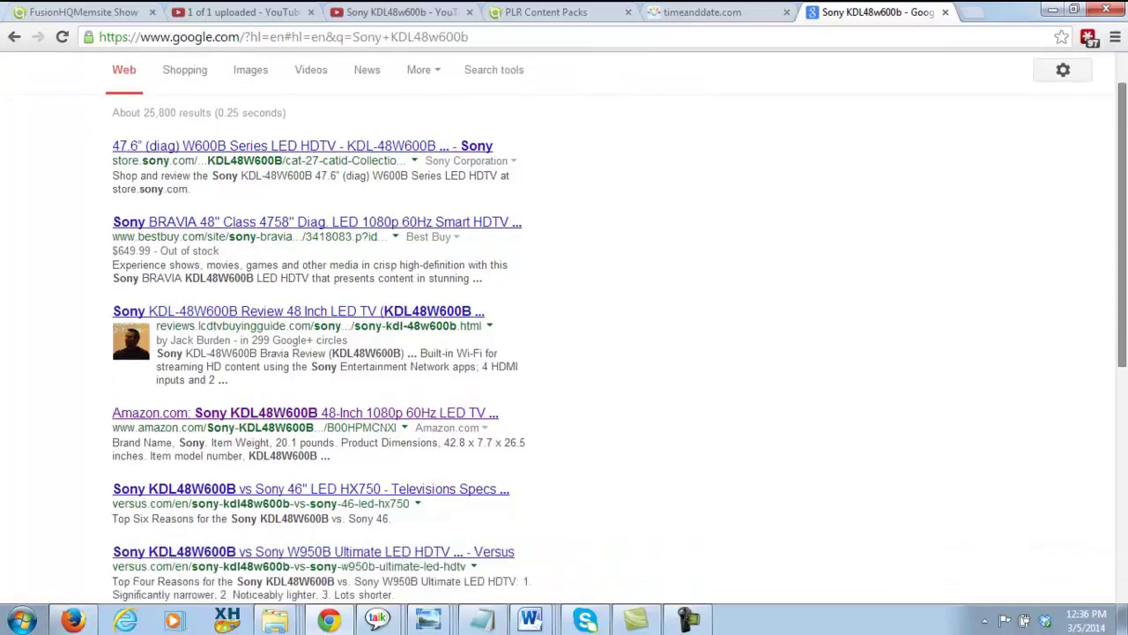
left_click_drag(1121, 120, 1124, 365)
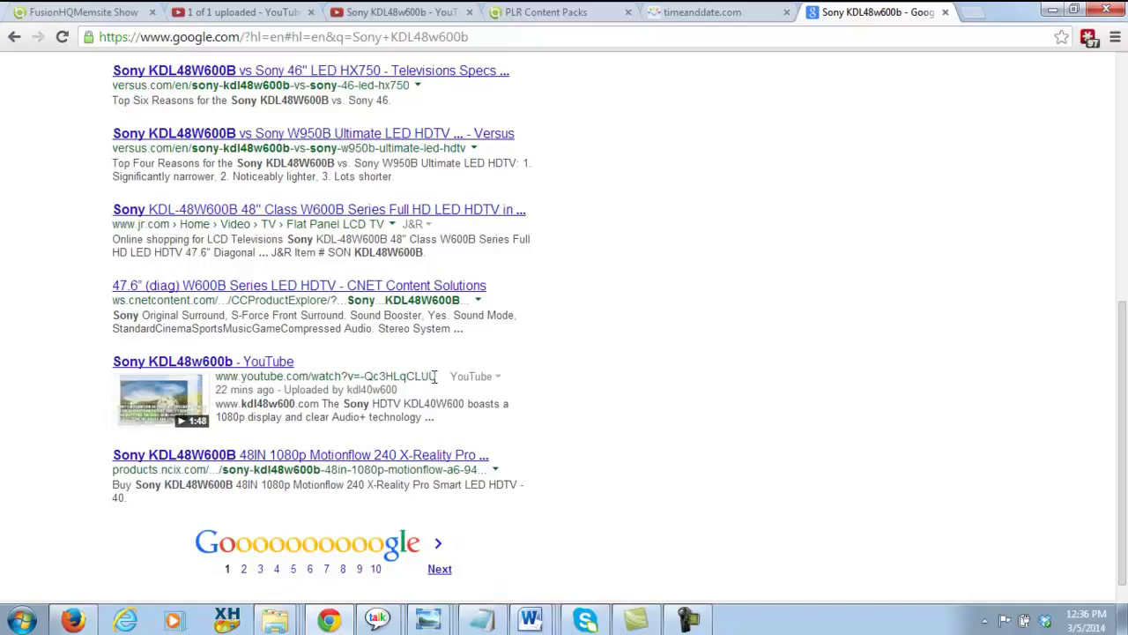
Open the 'Sony KDL48w600b - YouTube' result so the video registers a view.
left_click(270, 365)
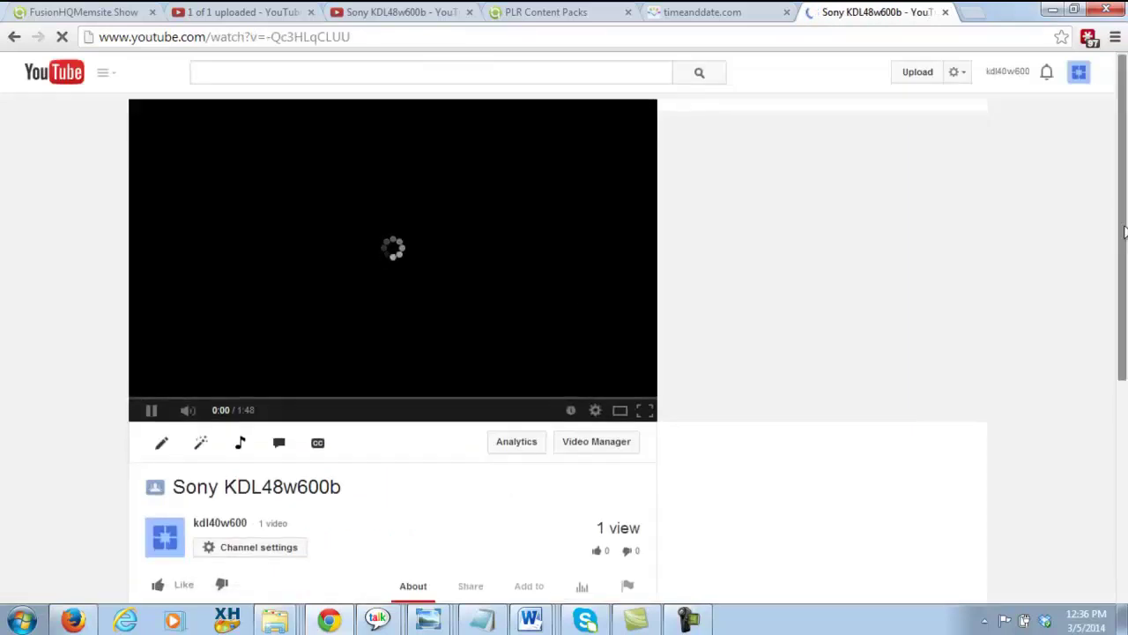
mouse_move(1124, 228)
left_mouse_down()
mouse_move(1124, 249)
mouse_move(1123, 220)
left_mouse_up()
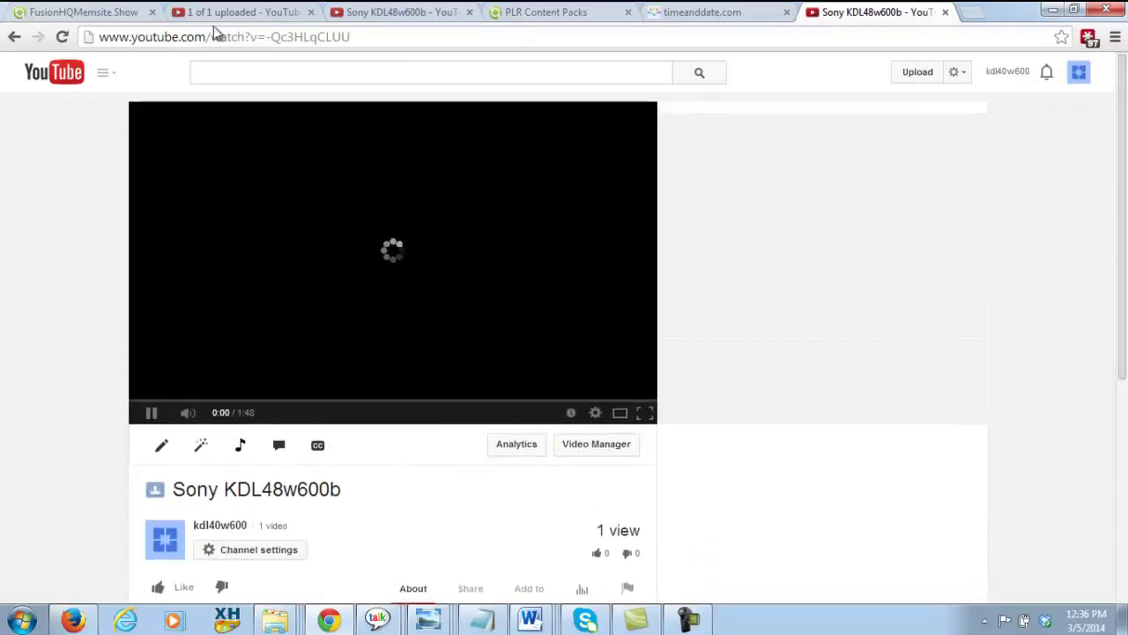
Back on Google, search just KDL48w600b and scroll to the YouTube video on page one.
left_click(12, 37)
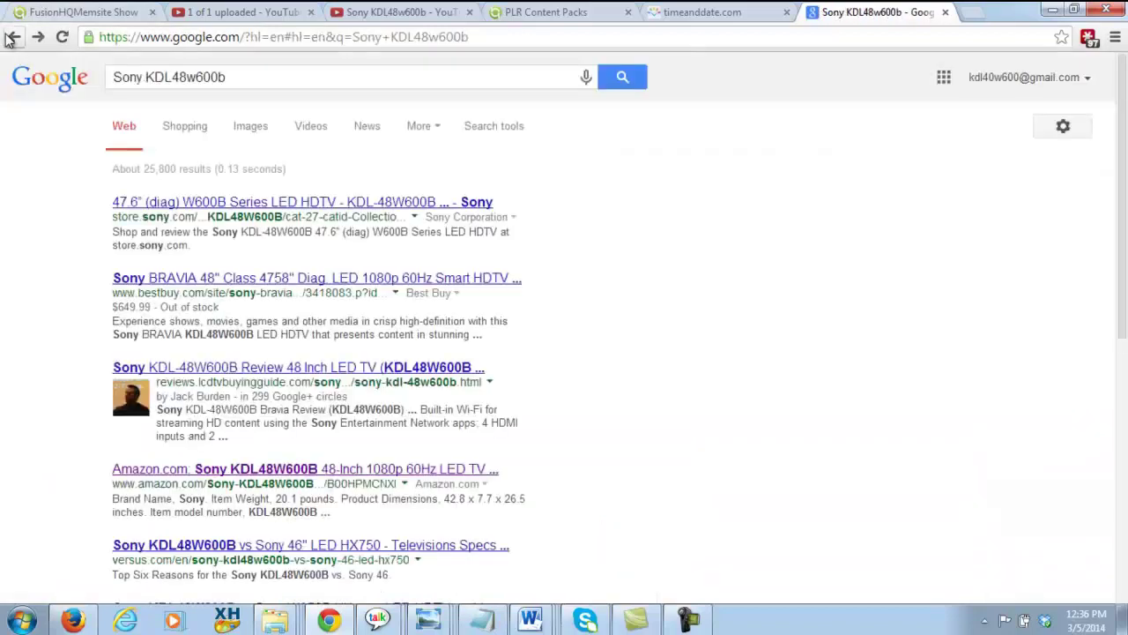
left_click_drag(146, 79, 91, 78)
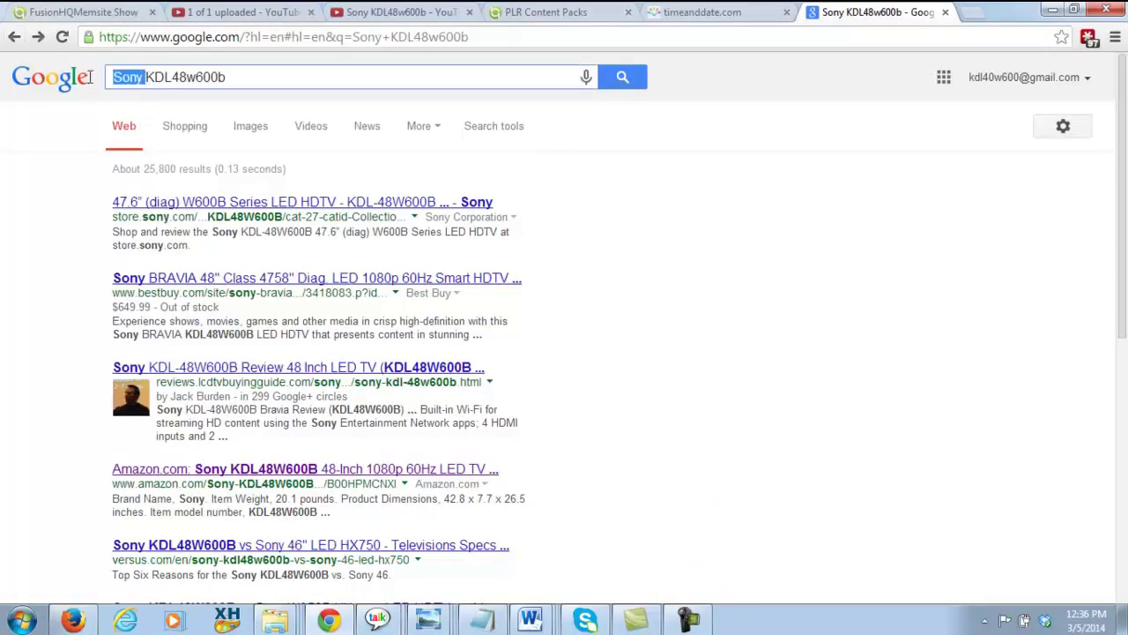
key("BackSpace")
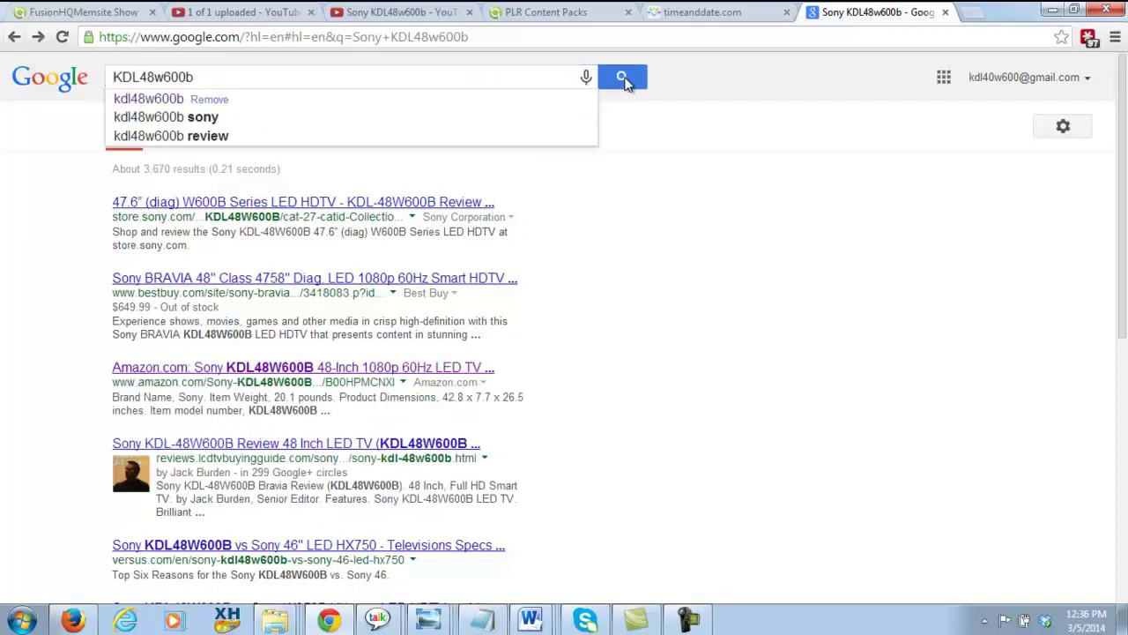
left_click(624, 78)
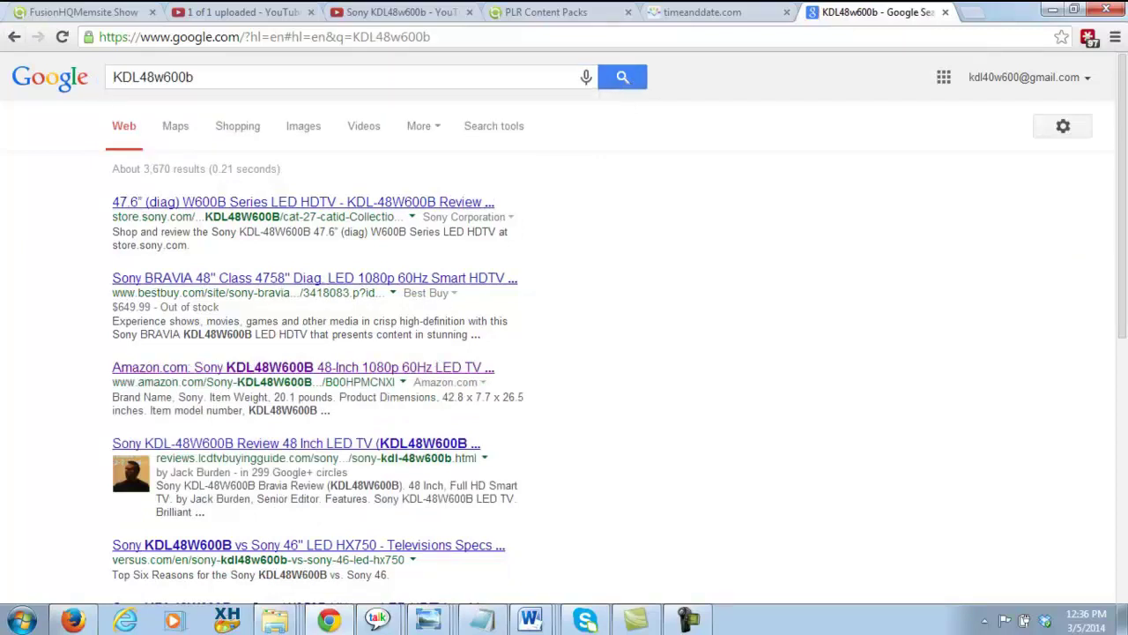
left_click_drag(1123, 209, 1124, 446)
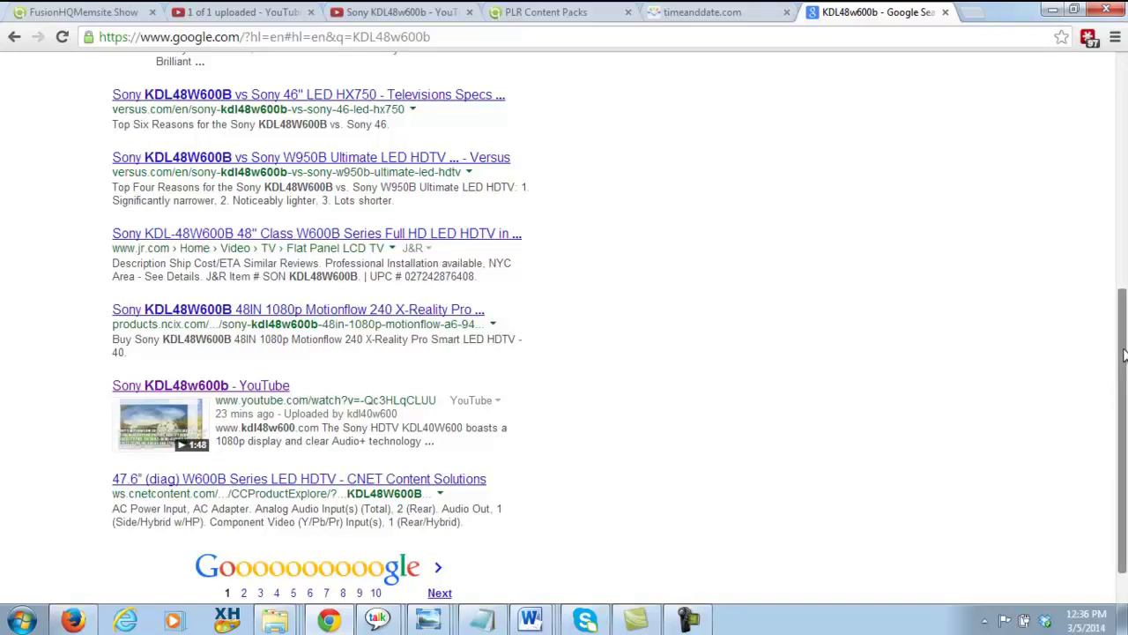
left_click_drag(1123, 390, 1124, 204)
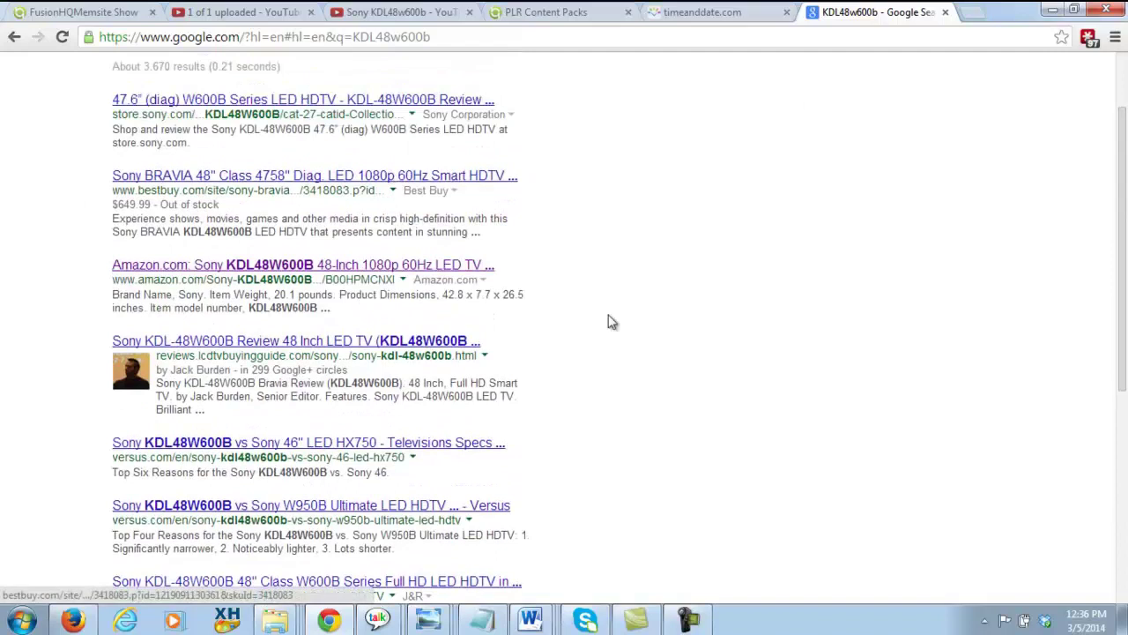